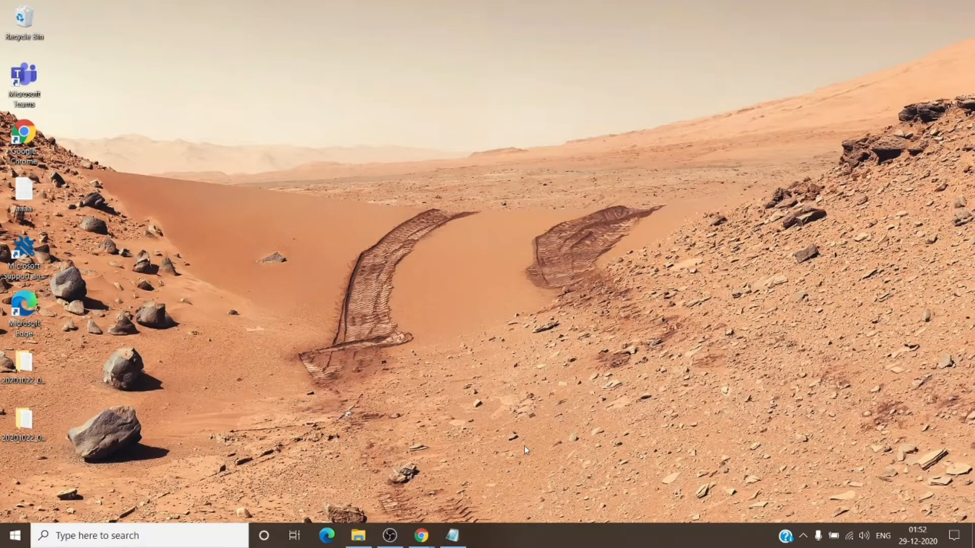
# Switch to the Microsoft 365 admin center in Chrome and open the Exchange admin center.
pyautogui.moveTo(426, 532)
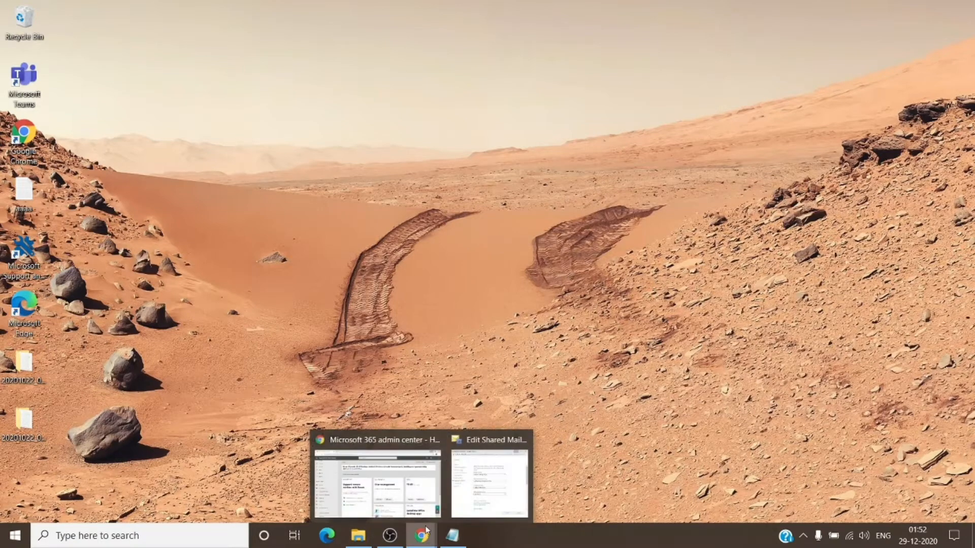
pyautogui.click(420, 490)
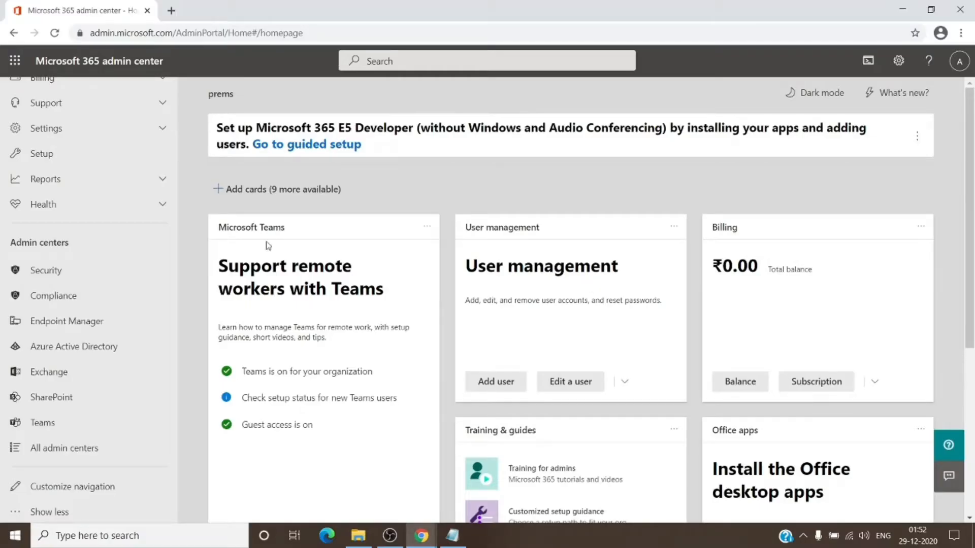
pyautogui.scroll(3, 143, 299)
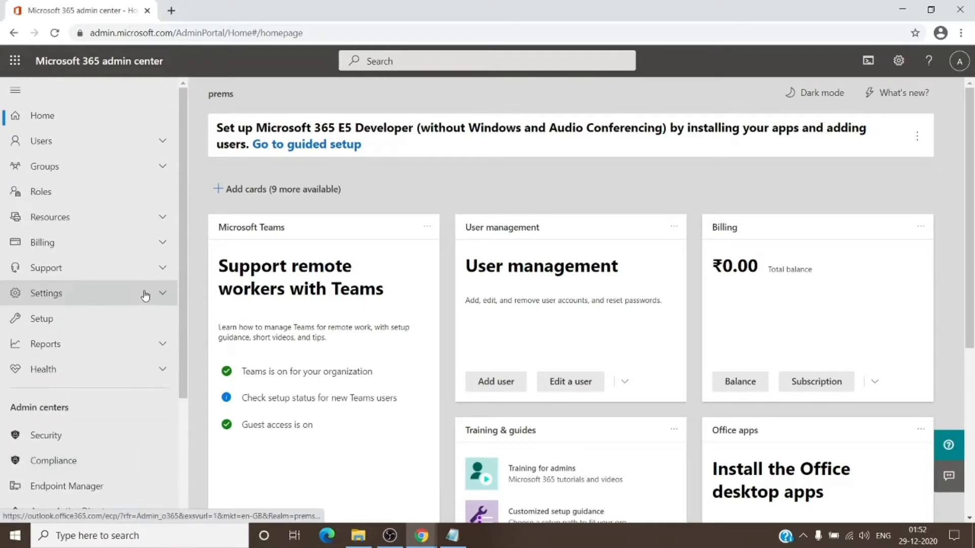
pyautogui.scroll(-3, 125, 284)
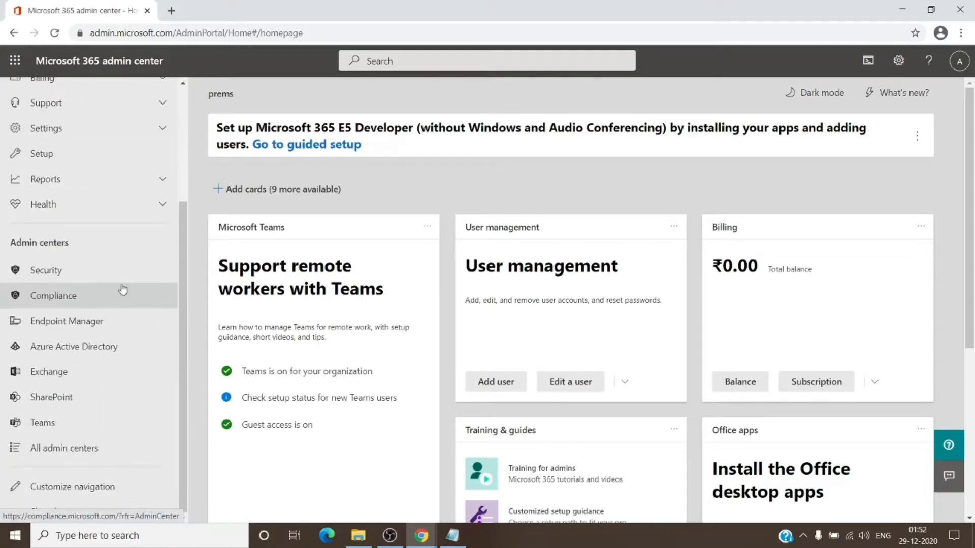
pyautogui.click(75, 373)
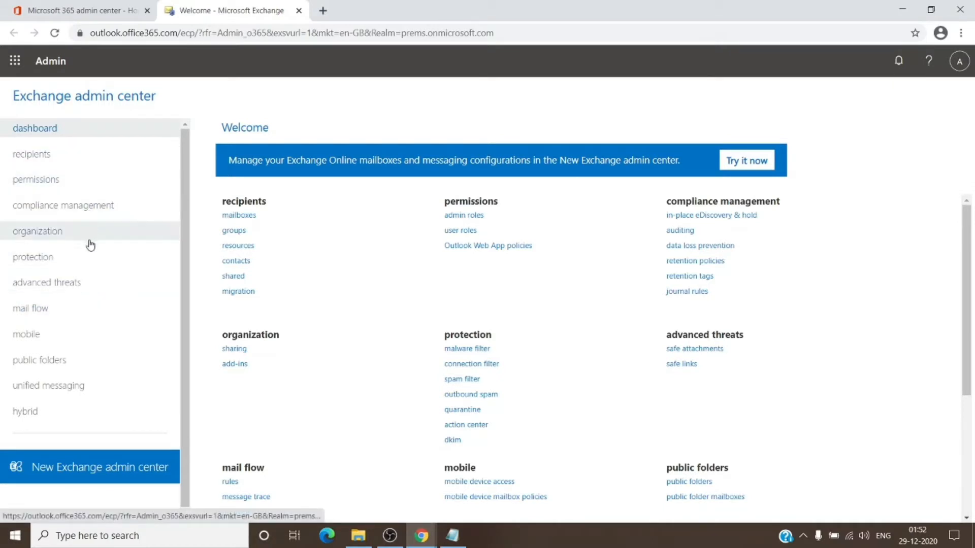
# View the retention policies and retention tags under compliance management, ending on the retention policies list.
pyautogui.click(100, 212)
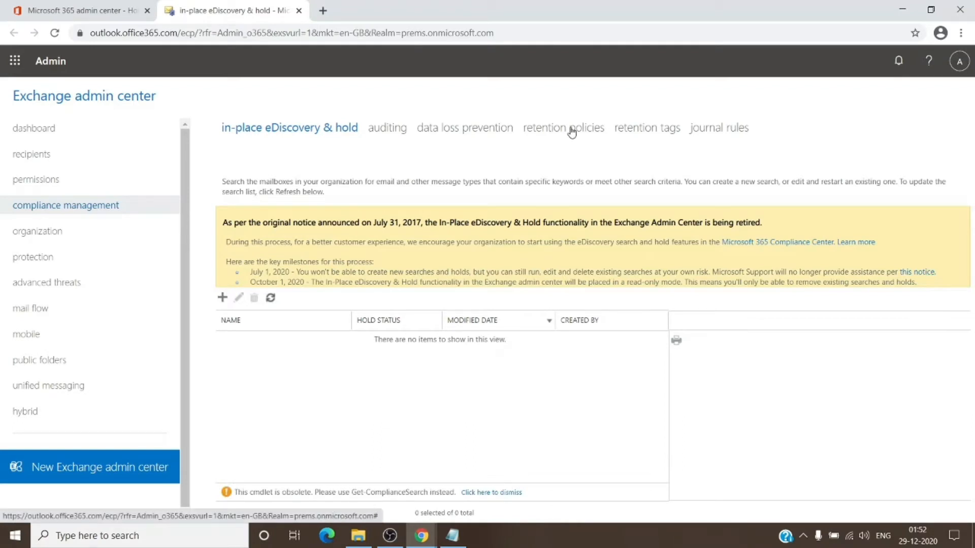
pyautogui.click(571, 131)
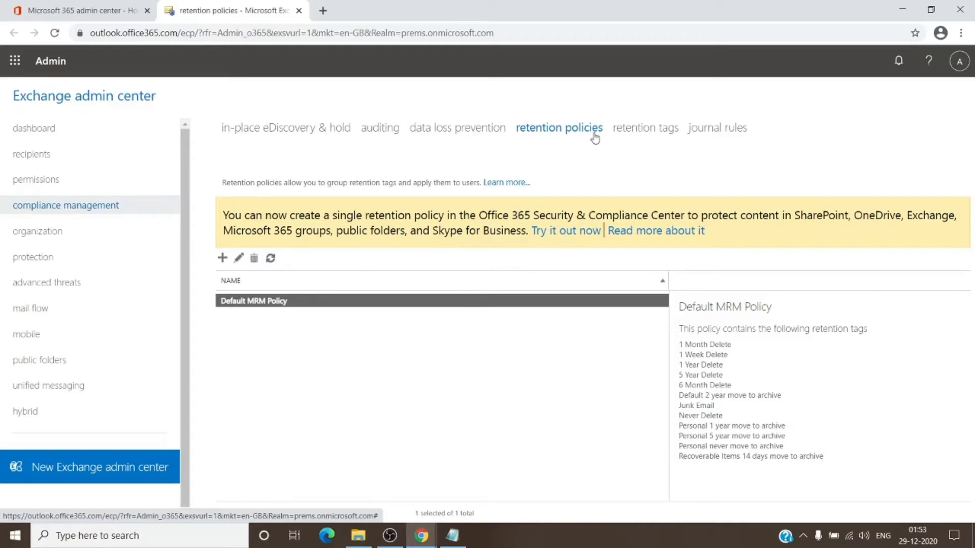
pyautogui.click(642, 130)
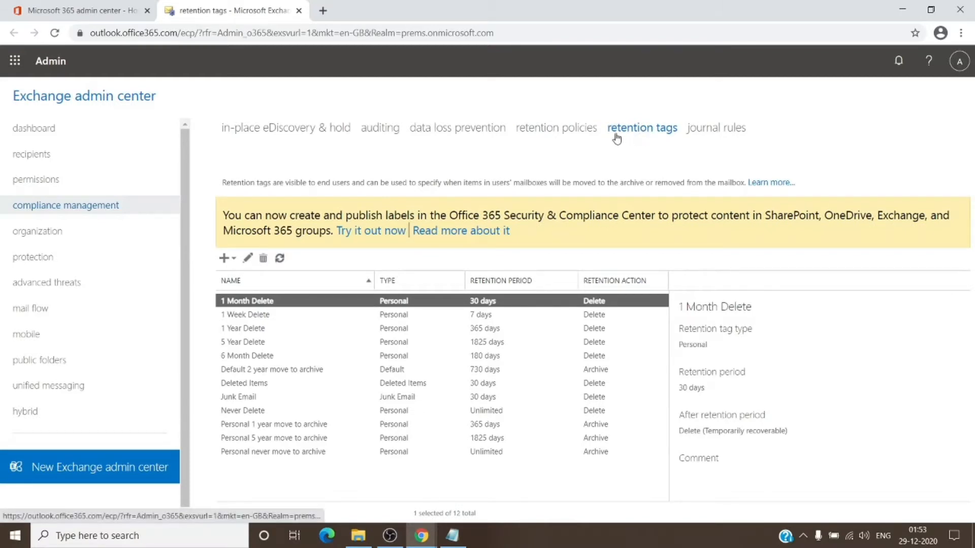
pyautogui.click(559, 130)
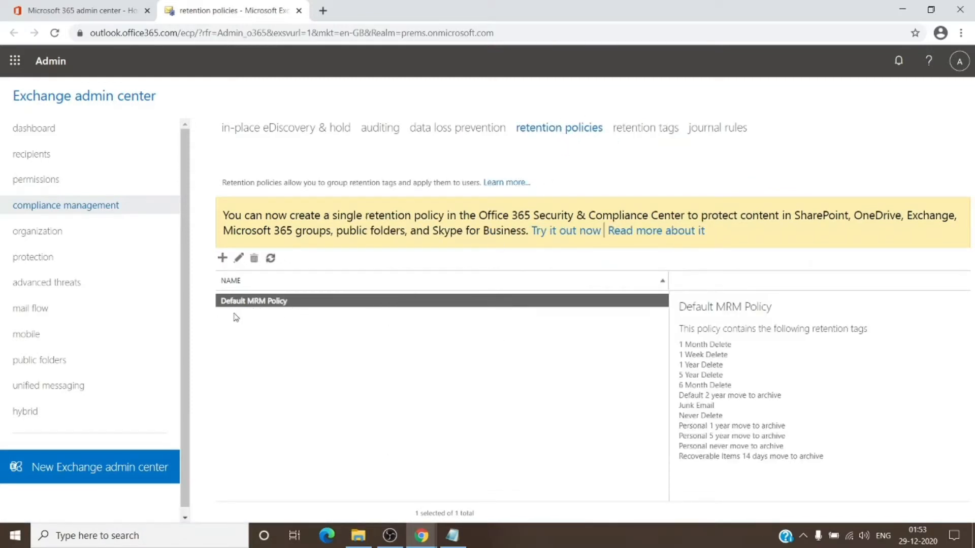
pyautogui.click(631, 133)
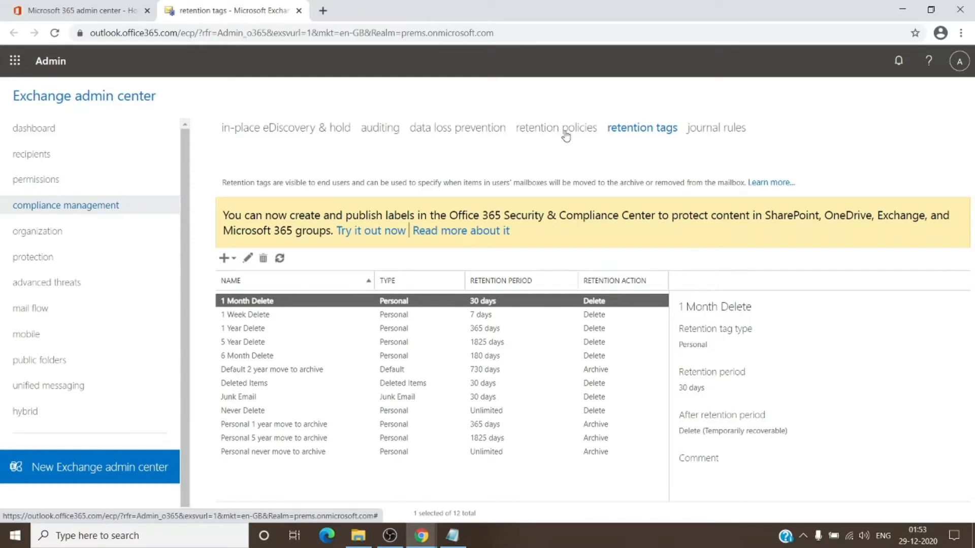
pyautogui.click(566, 133)
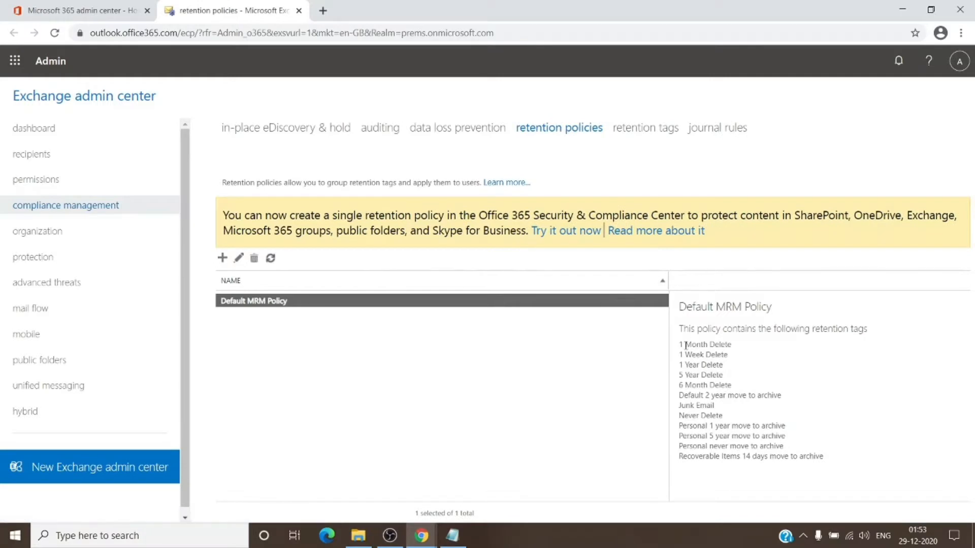
# Examine the retention tags contained in the Default MRM Policy, particularly Default 2 year move to archive.
pyautogui.moveTo(678, 346); pyautogui.dragTo(834, 471)
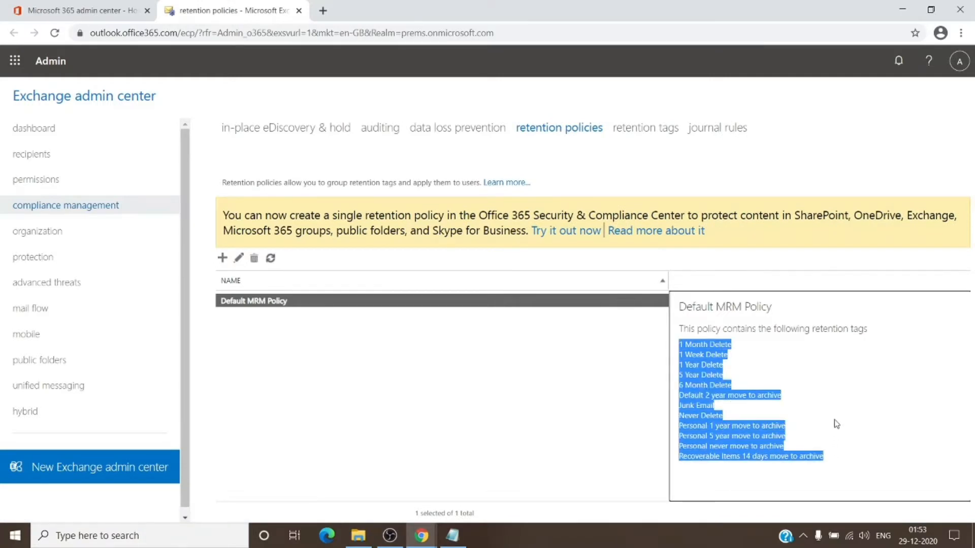
pyautogui.click(835, 397)
pyautogui.moveTo(679, 344); pyautogui.dragTo(749, 400)
pyautogui.click(804, 386)
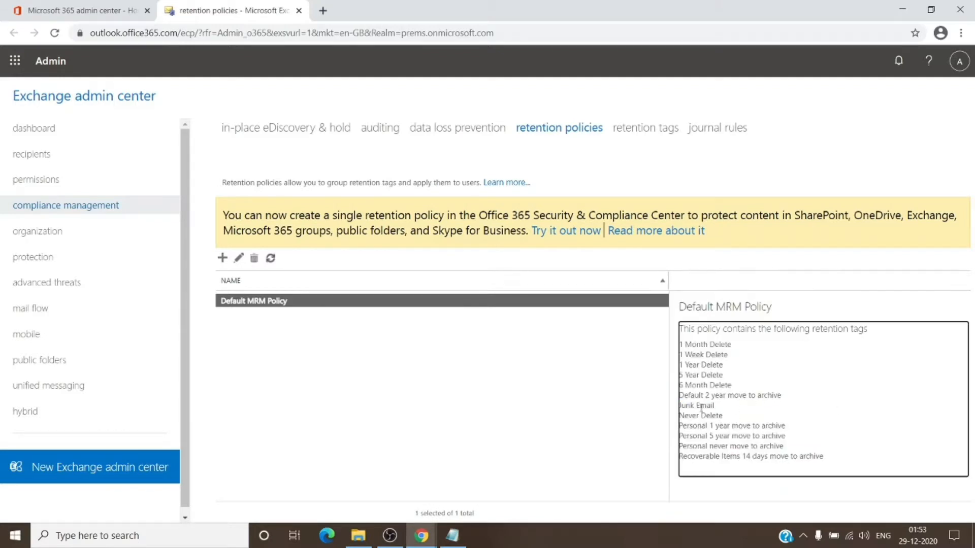
pyautogui.moveTo(781, 397); pyautogui.dragTo(682, 399)
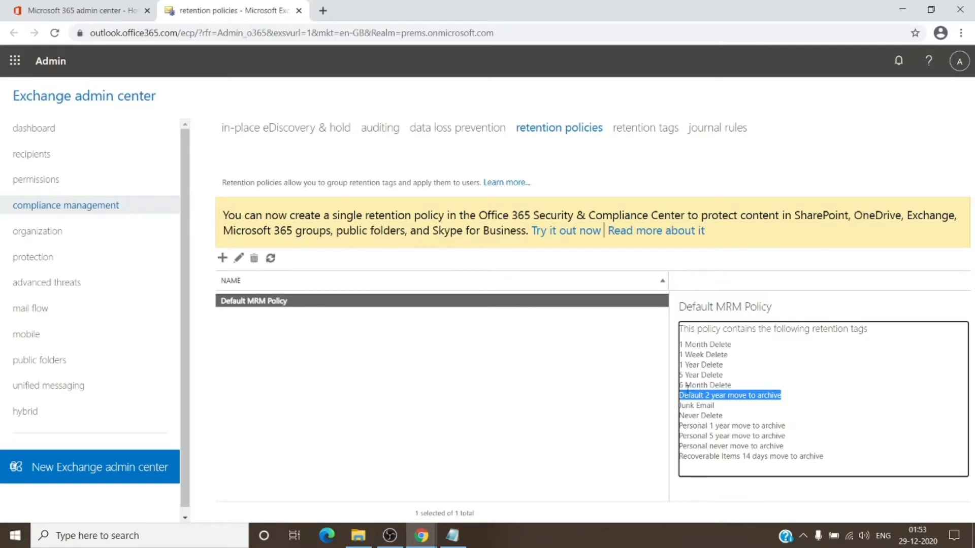
pyautogui.click(452, 361)
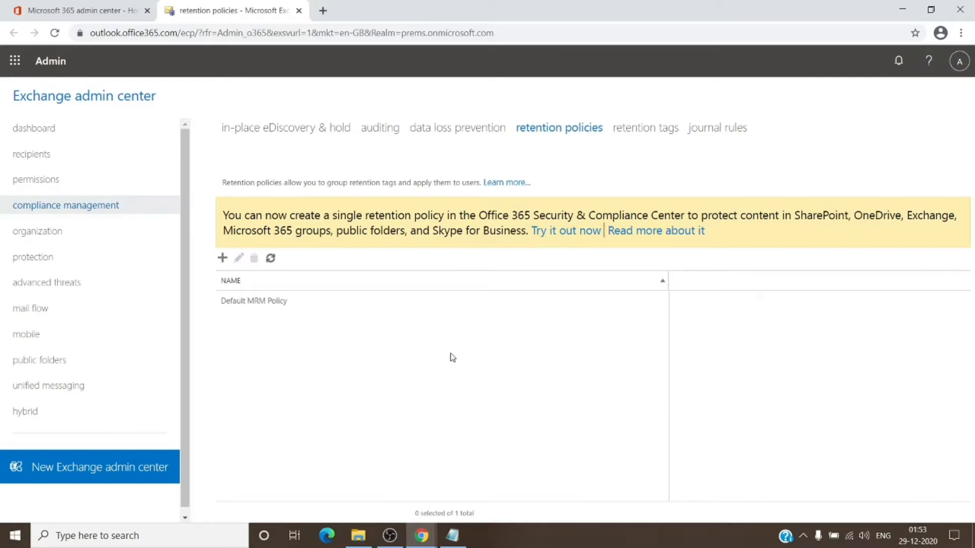
# Select sharedmailbox among the shared recipients, request enabling its in-place archive and decline the confirmation.
pyautogui.click(89, 156)
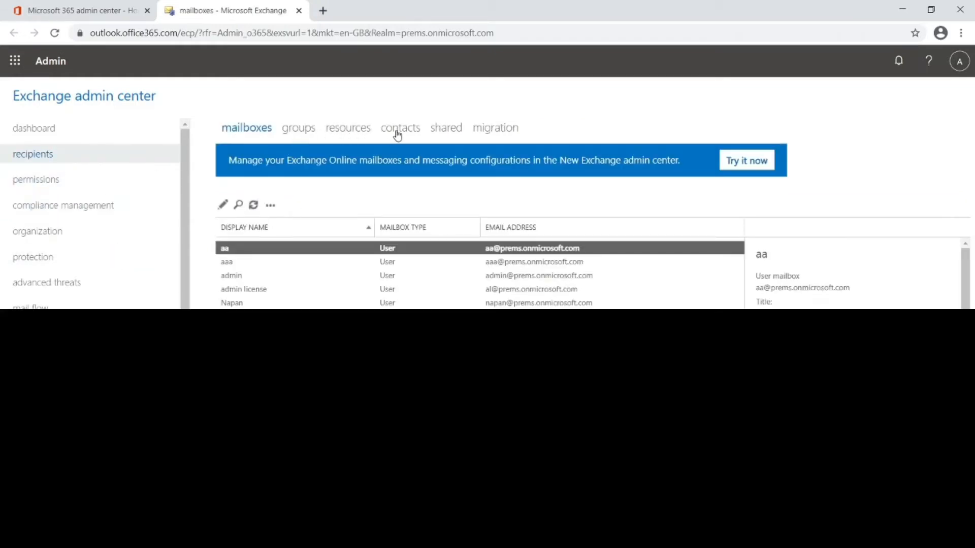
pyautogui.click(441, 130)
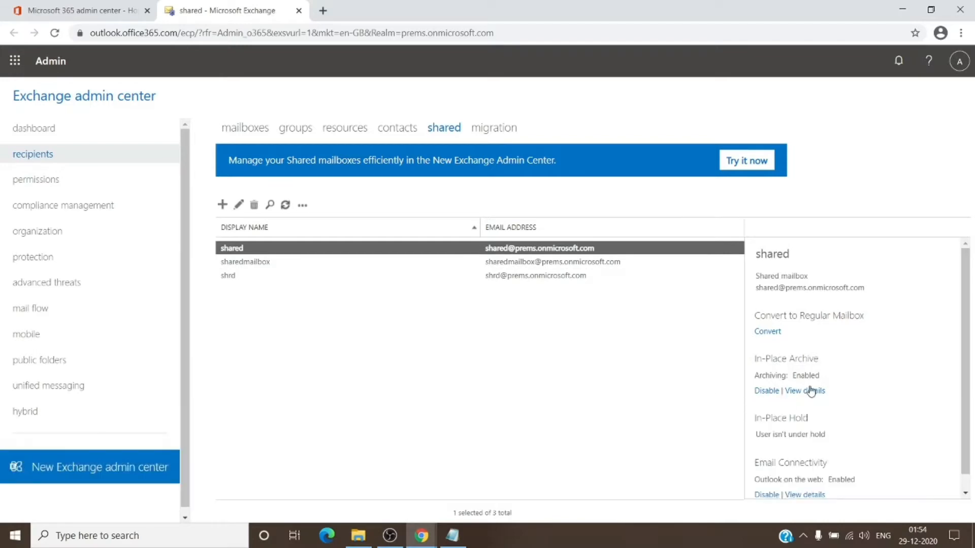
pyautogui.click(280, 265)
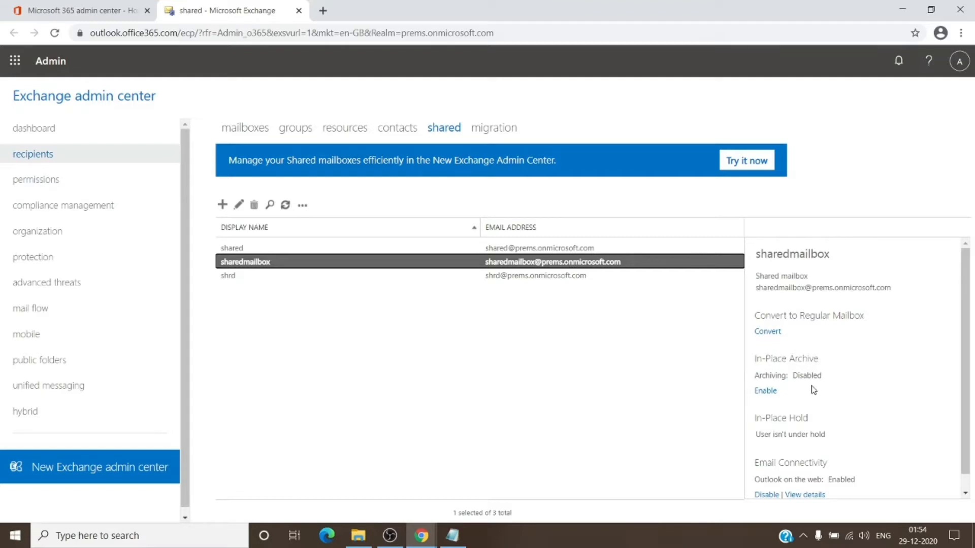
pyautogui.click(767, 393)
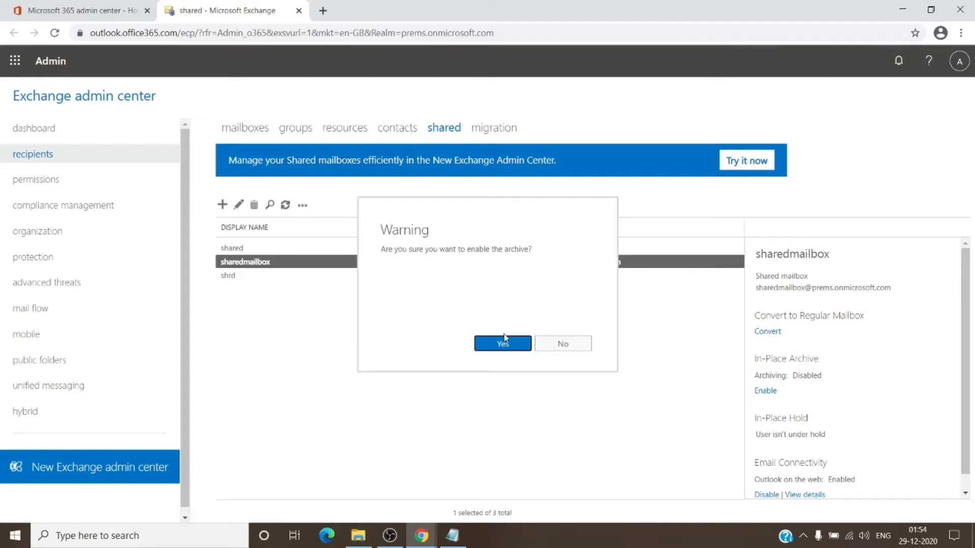
pyautogui.click(562, 345)
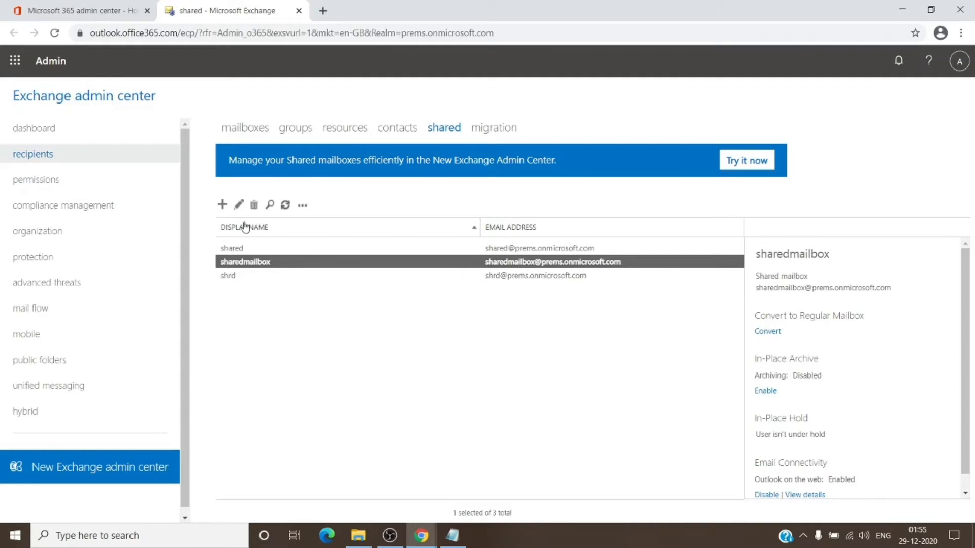
# Edit the mailbox features of sharedmailbox and choose Default MRM Policy as its retention policy.
pyautogui.click(238, 205)
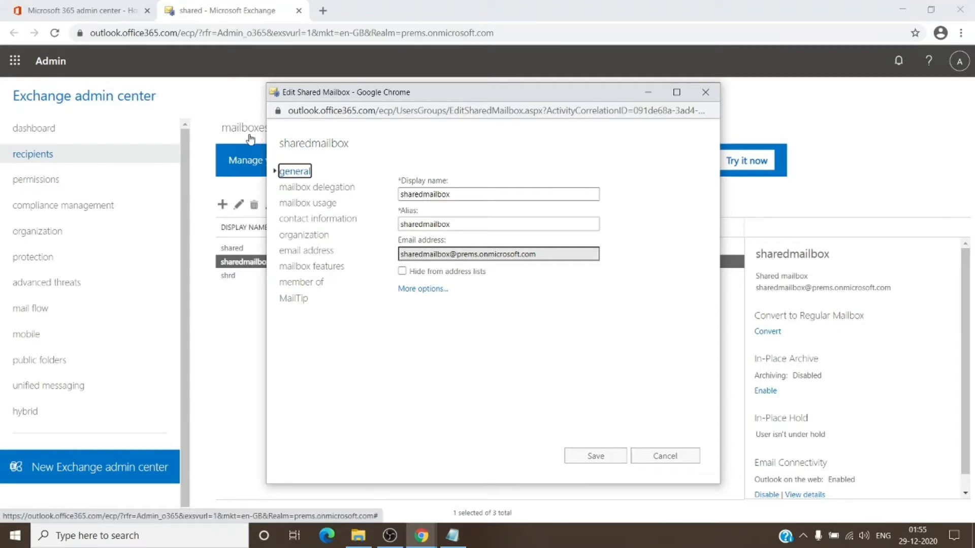
pyautogui.click(326, 267)
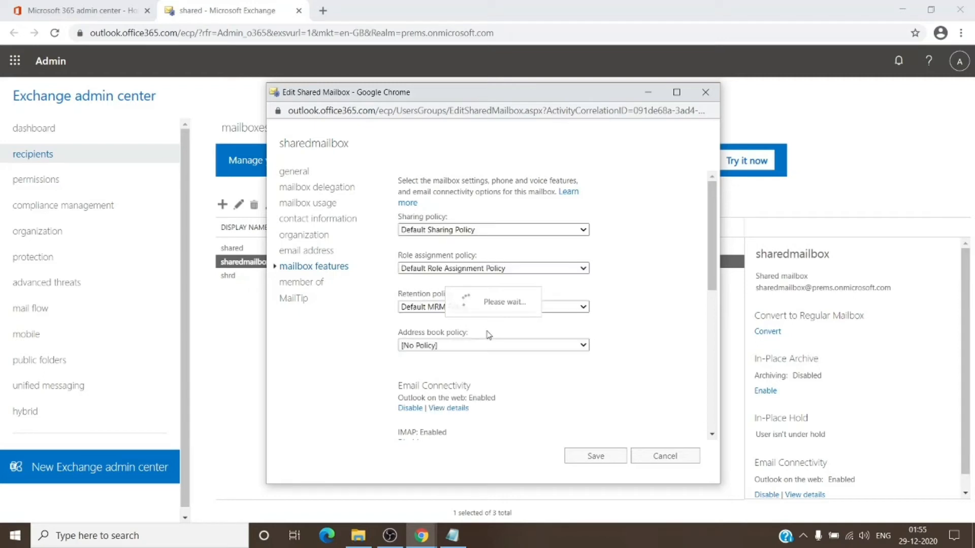
pyautogui.click(585, 308)
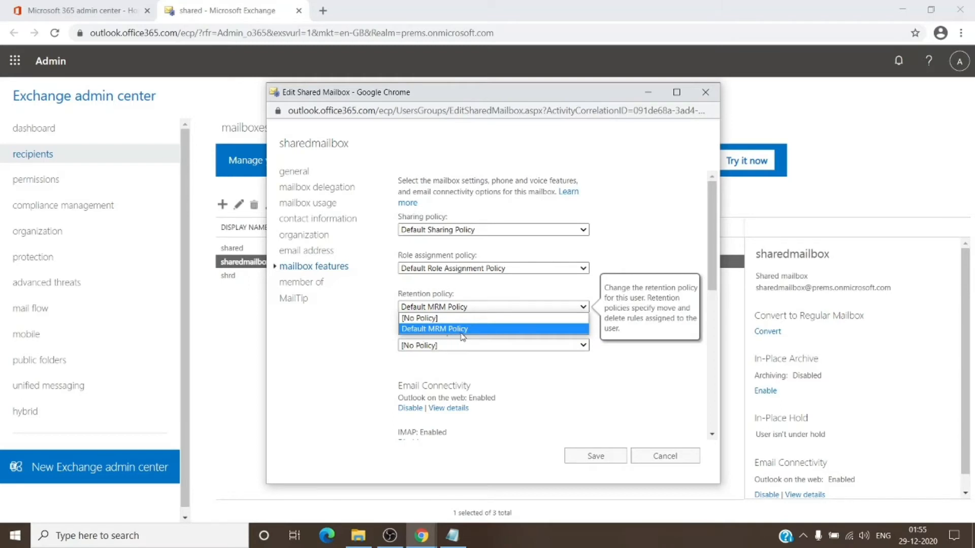
pyautogui.click(411, 329)
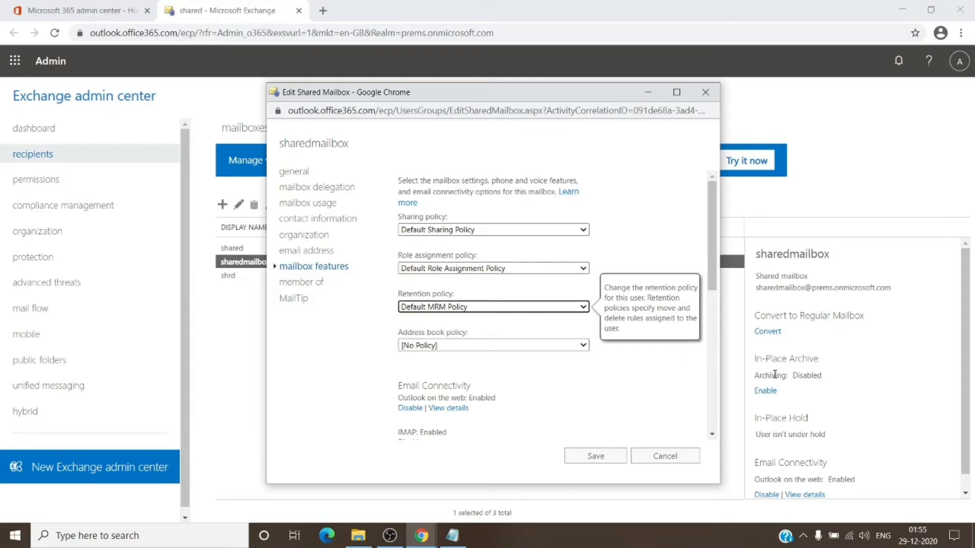
pyautogui.click(399, 325)
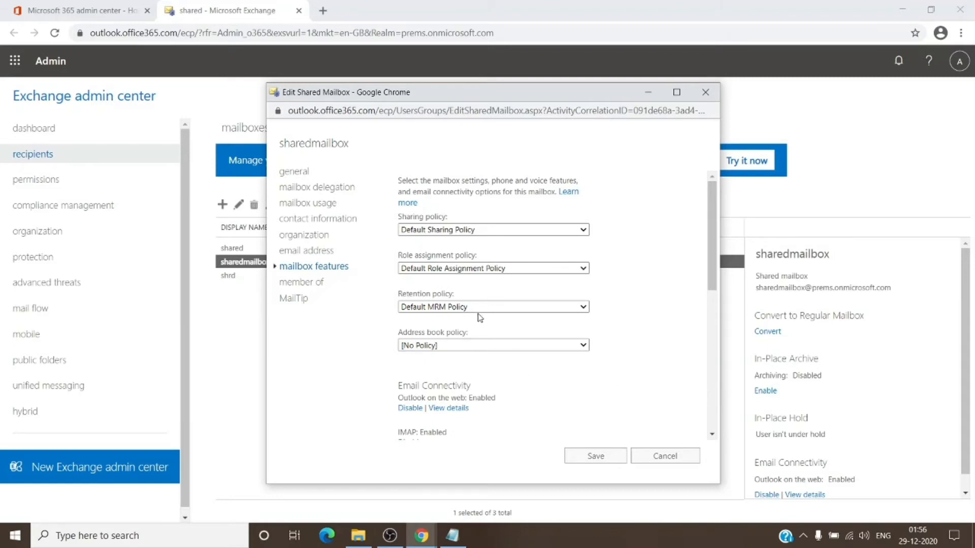
pyautogui.click(601, 453)
# Review the Start-ManagedFolderAssistant command and its -Identity e-mail argument in Notepad, and return to the shared mailbox list in Chrome.
pyautogui.click(453, 537)
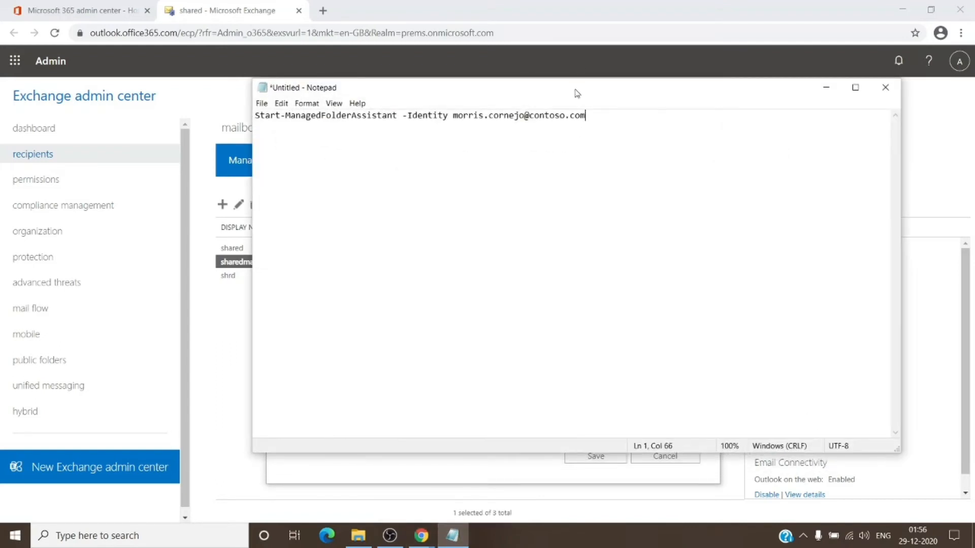
pyautogui.moveTo(577, 91); pyautogui.dragTo(520, 239)
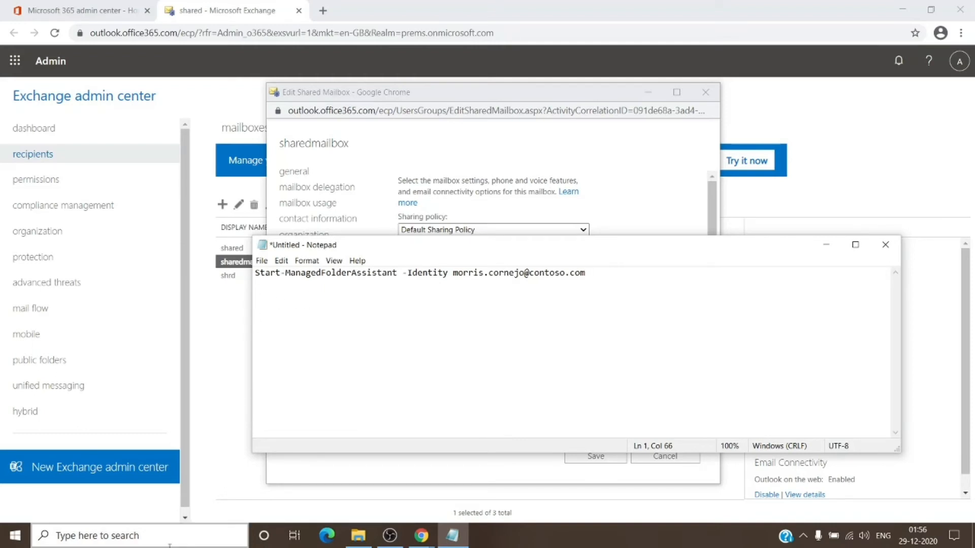
pyautogui.click(169, 542)
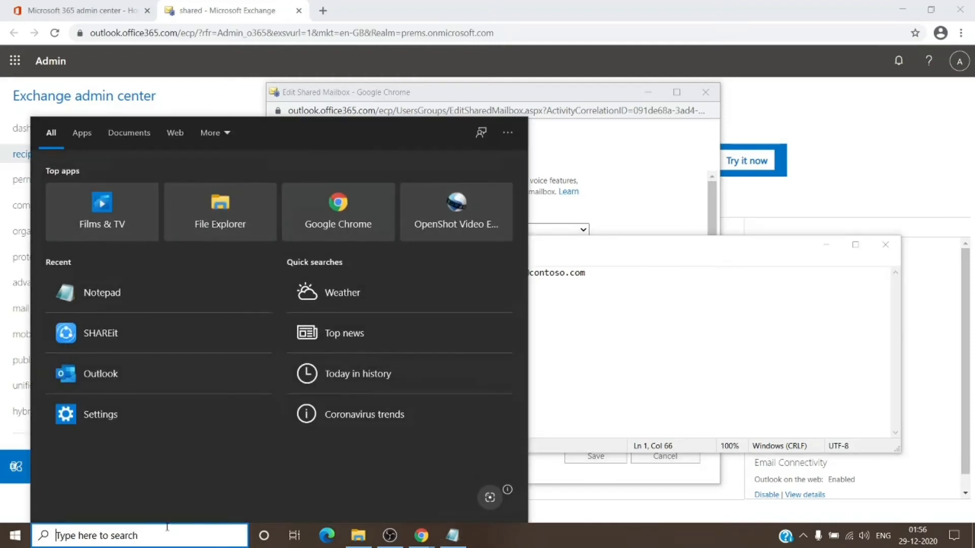
pyautogui.click(687, 398)
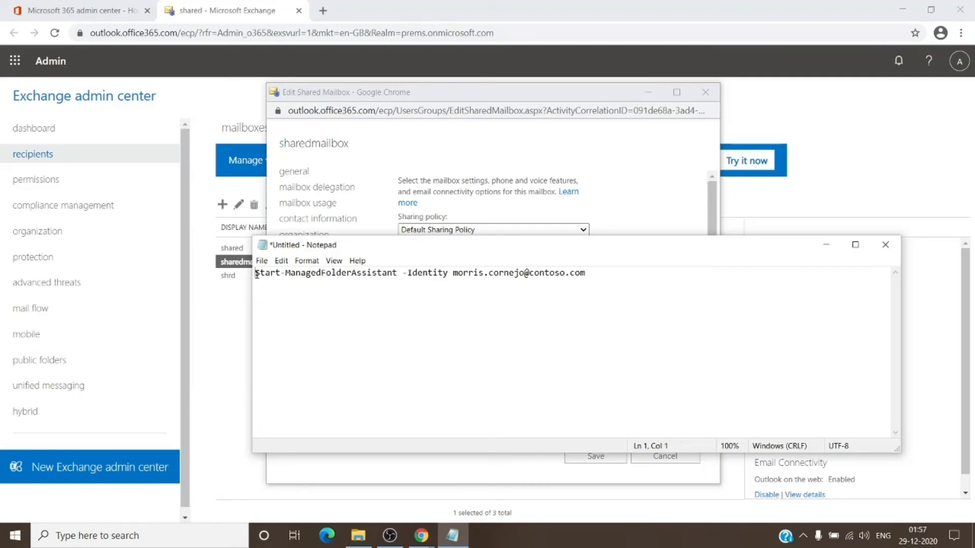
pyautogui.moveTo(256, 274); pyautogui.dragTo(588, 270)
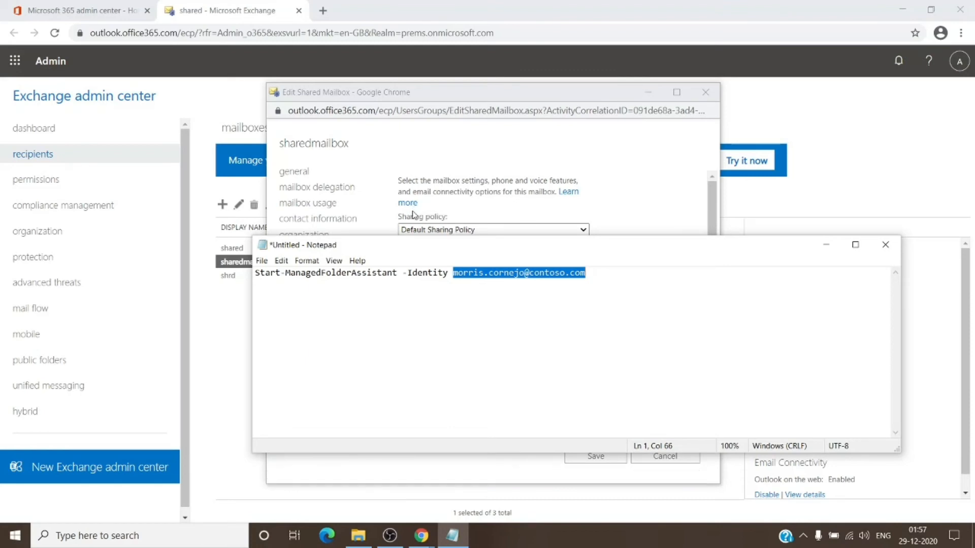
pyautogui.click(291, 323)
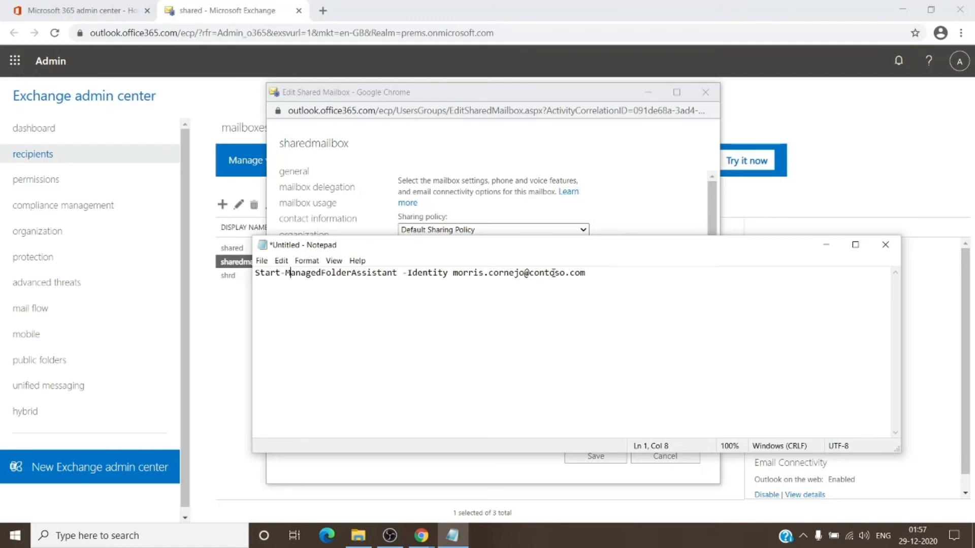
pyautogui.moveTo(611, 276); pyautogui.dragTo(245, 281)
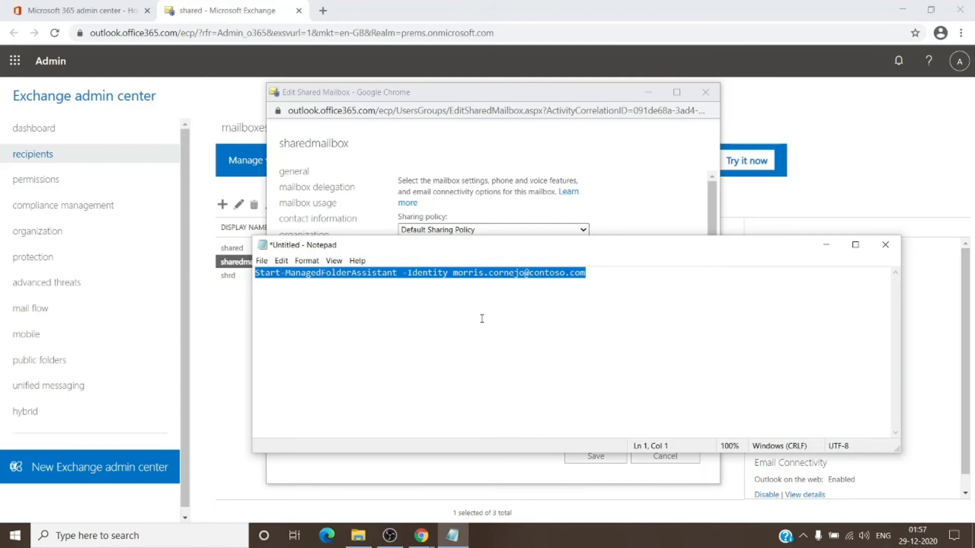
pyautogui.click(667, 174)
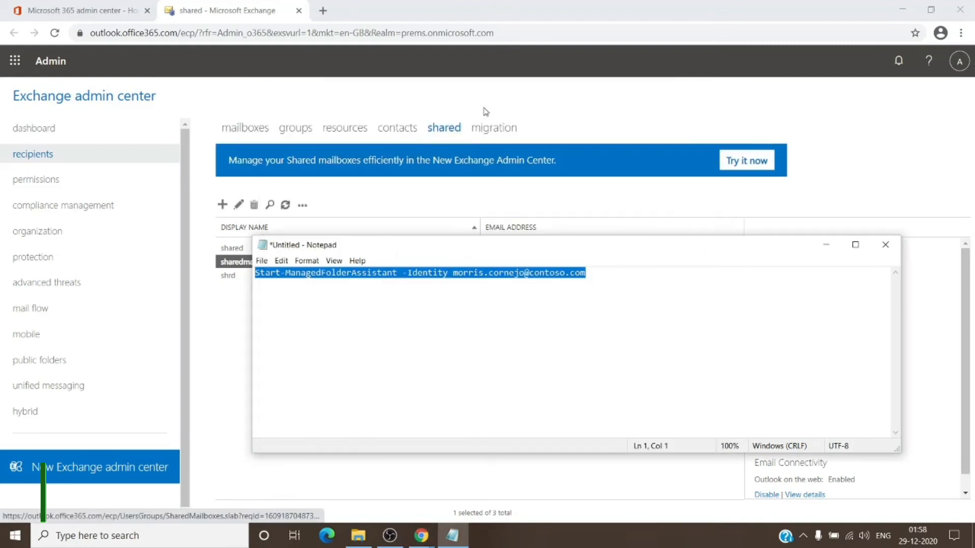
pyautogui.click(580, 102)
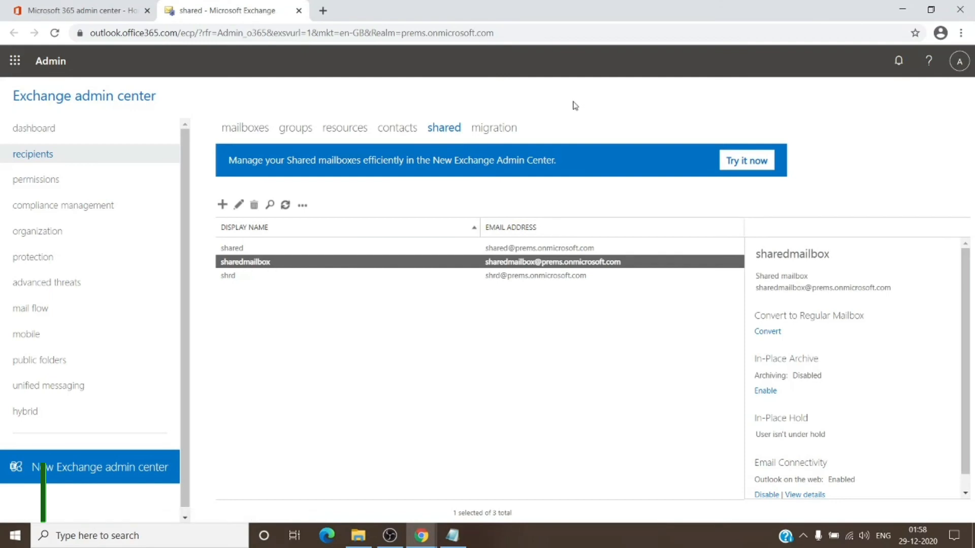